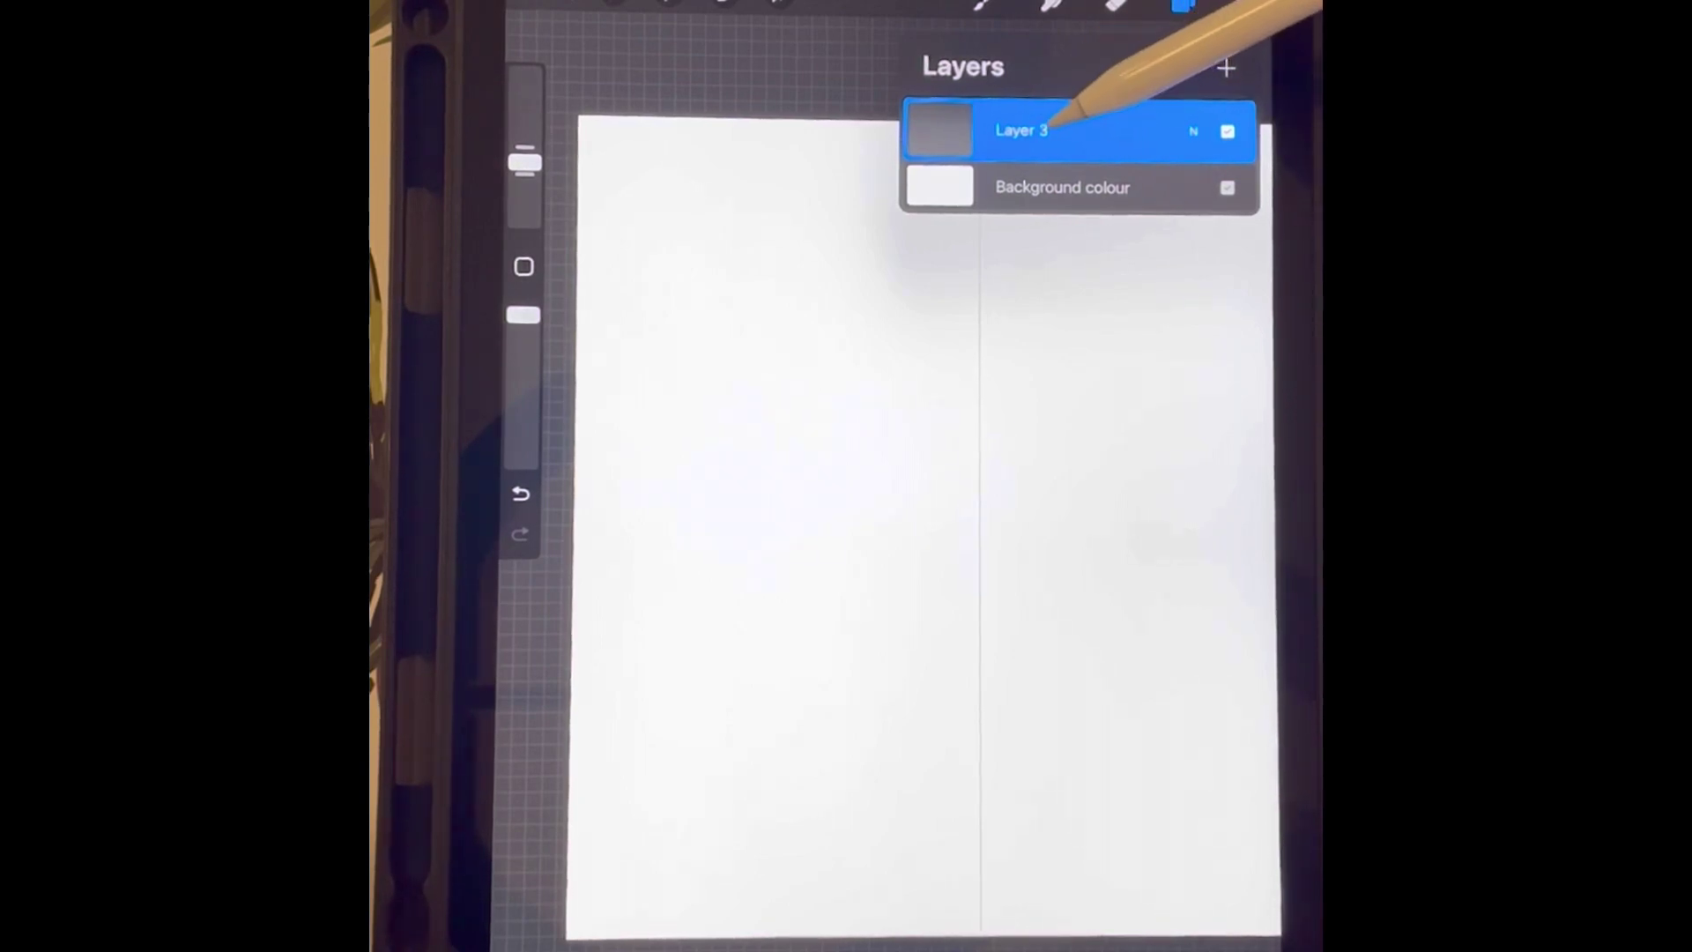
# Make hot pink the active colour from the colour picker
pyautogui.click(1045, 130)
pyautogui.click(1074, 119)
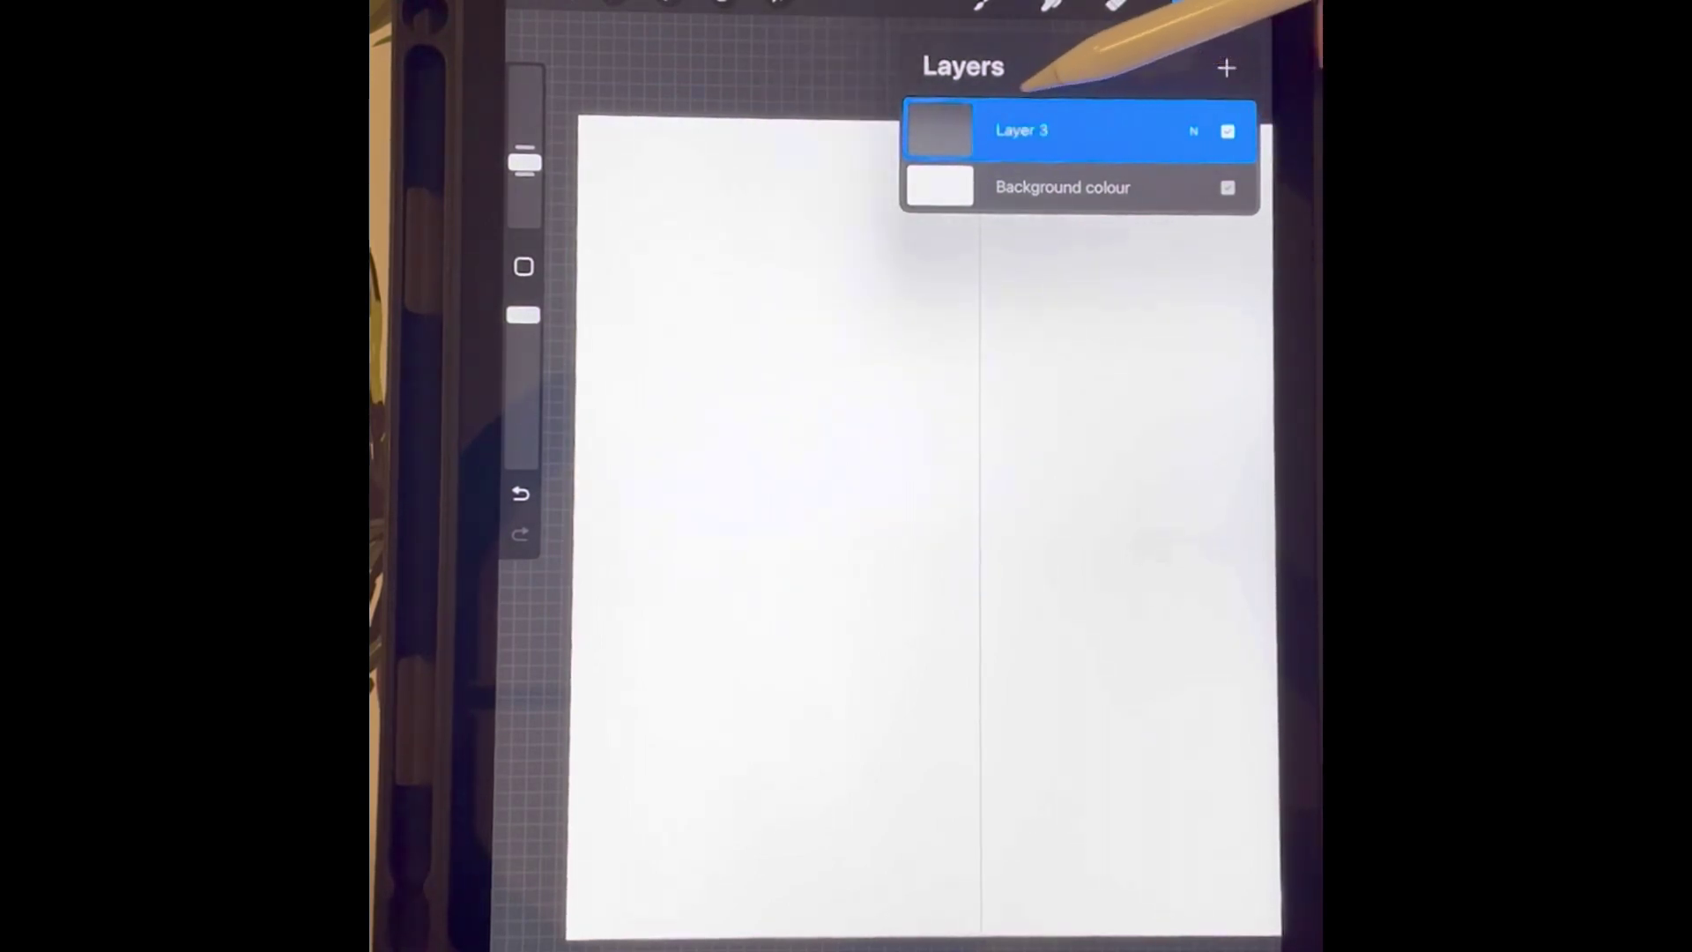
pyautogui.click(1249, 7)
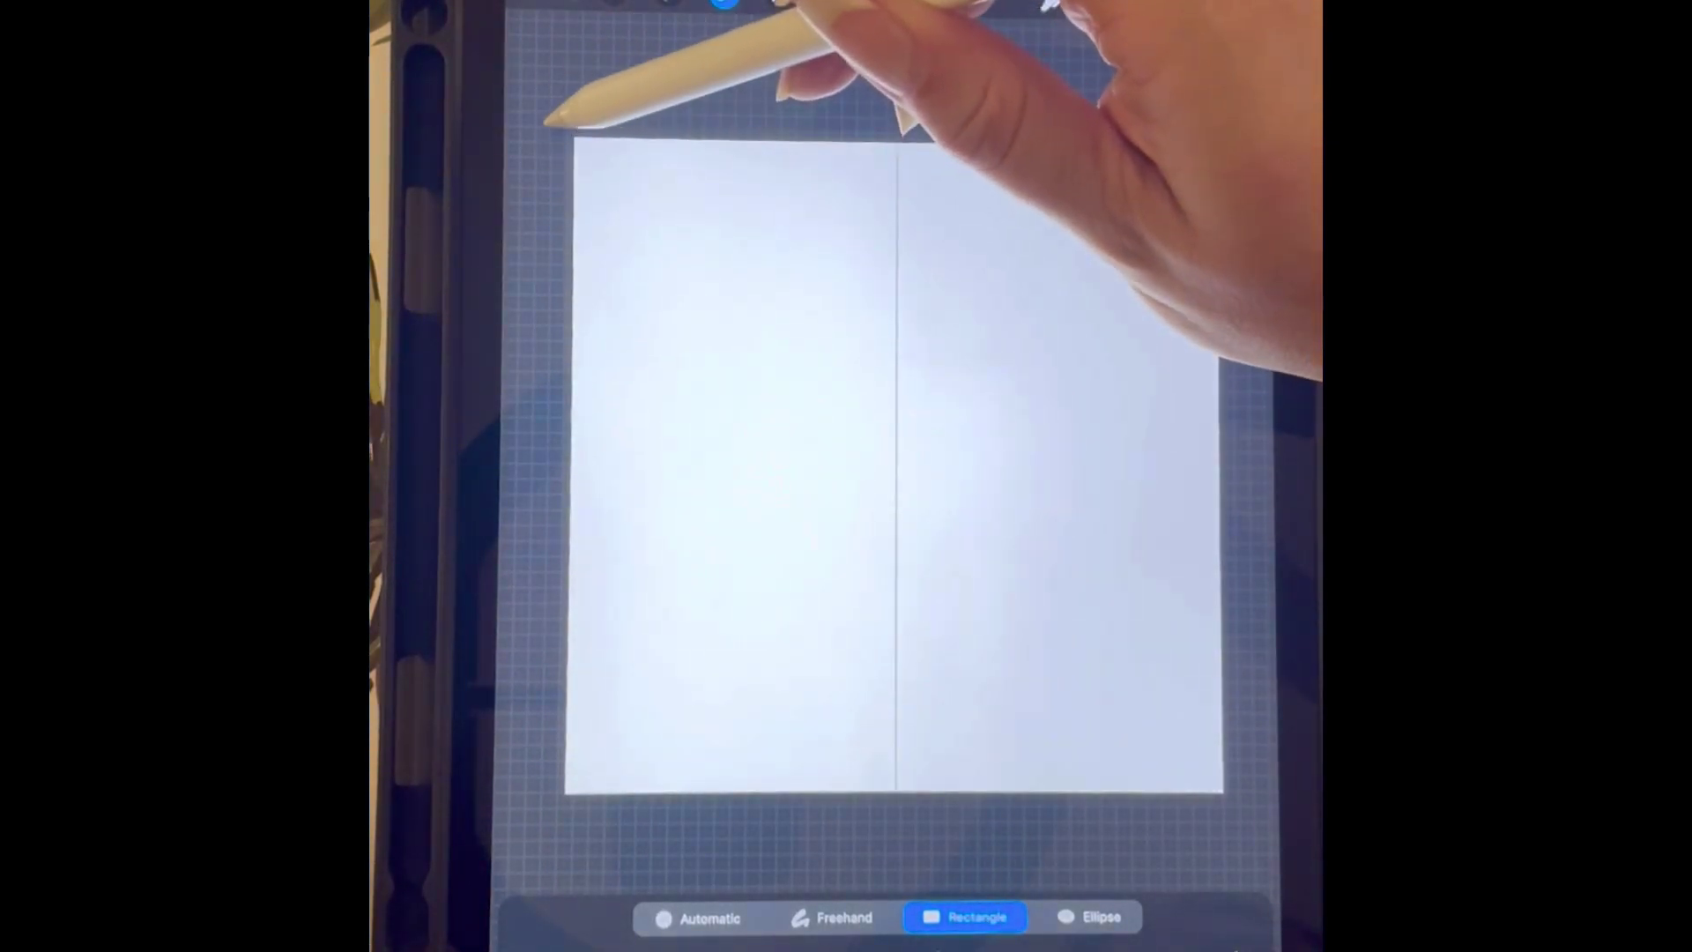
# Fill a top strip selection with hot pink and move a duplicate to the bottom edge
pyautogui.moveTo(553, 123); pyautogui.dragTo(1235, 205)
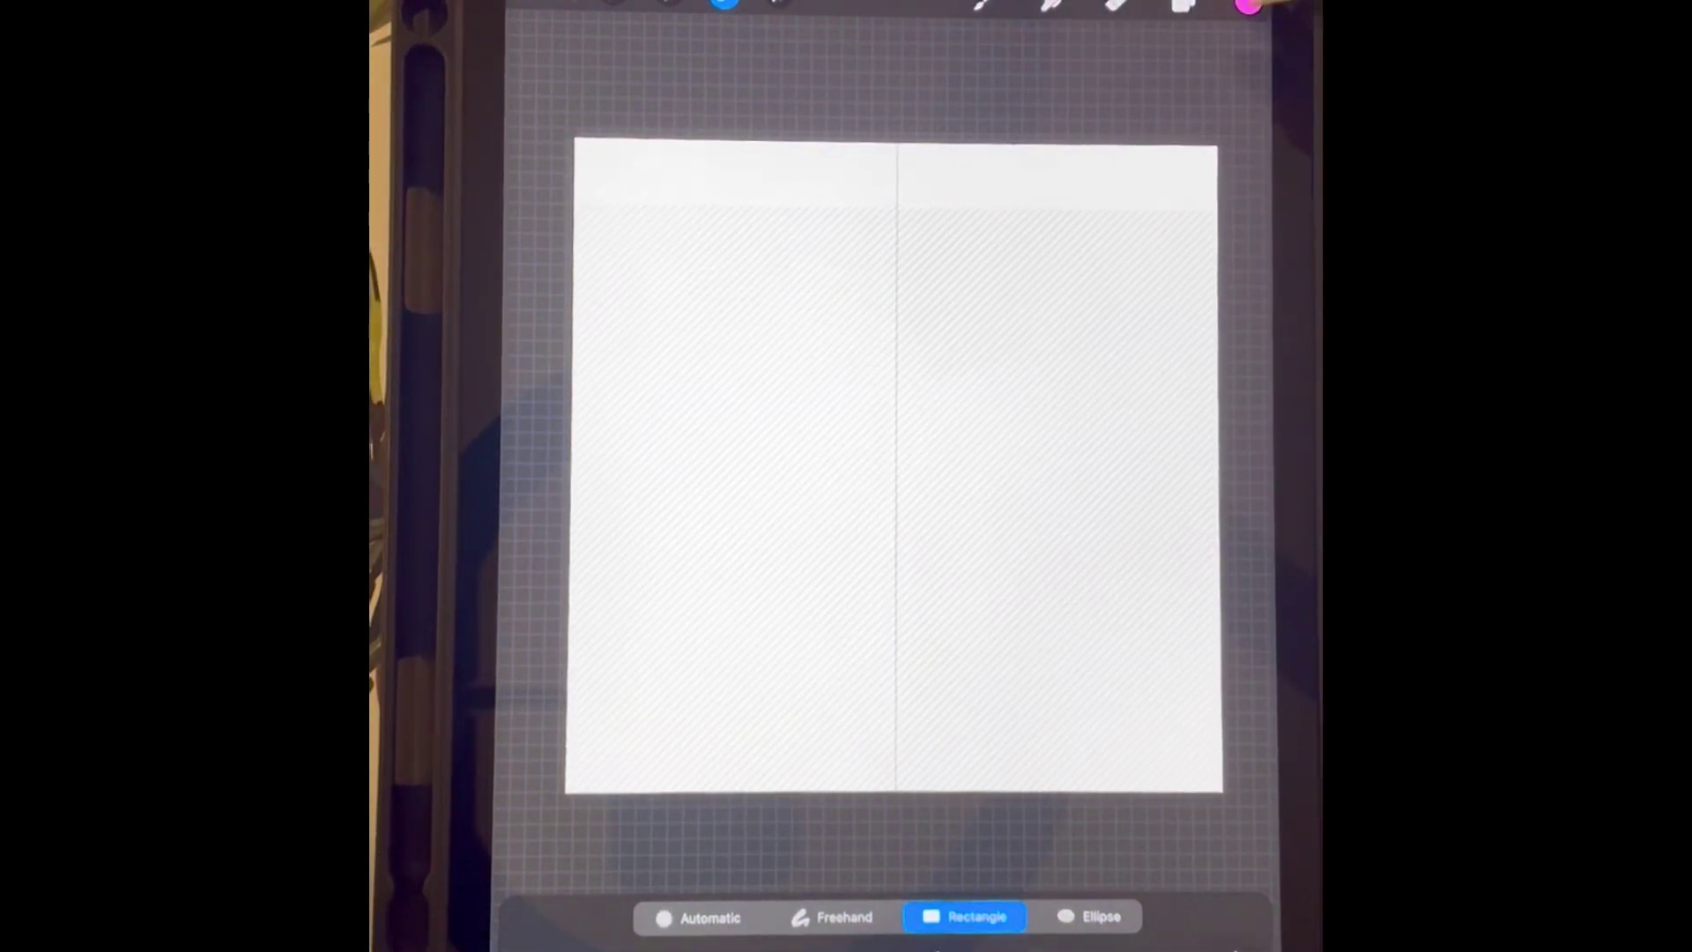
pyautogui.moveTo(1250, 6)
pyautogui.mouseDown()
pyautogui.moveTo(1133, 167)
pyautogui.moveTo(957, 119)
pyautogui.mouseUp()
pyautogui.click(1183, 7)
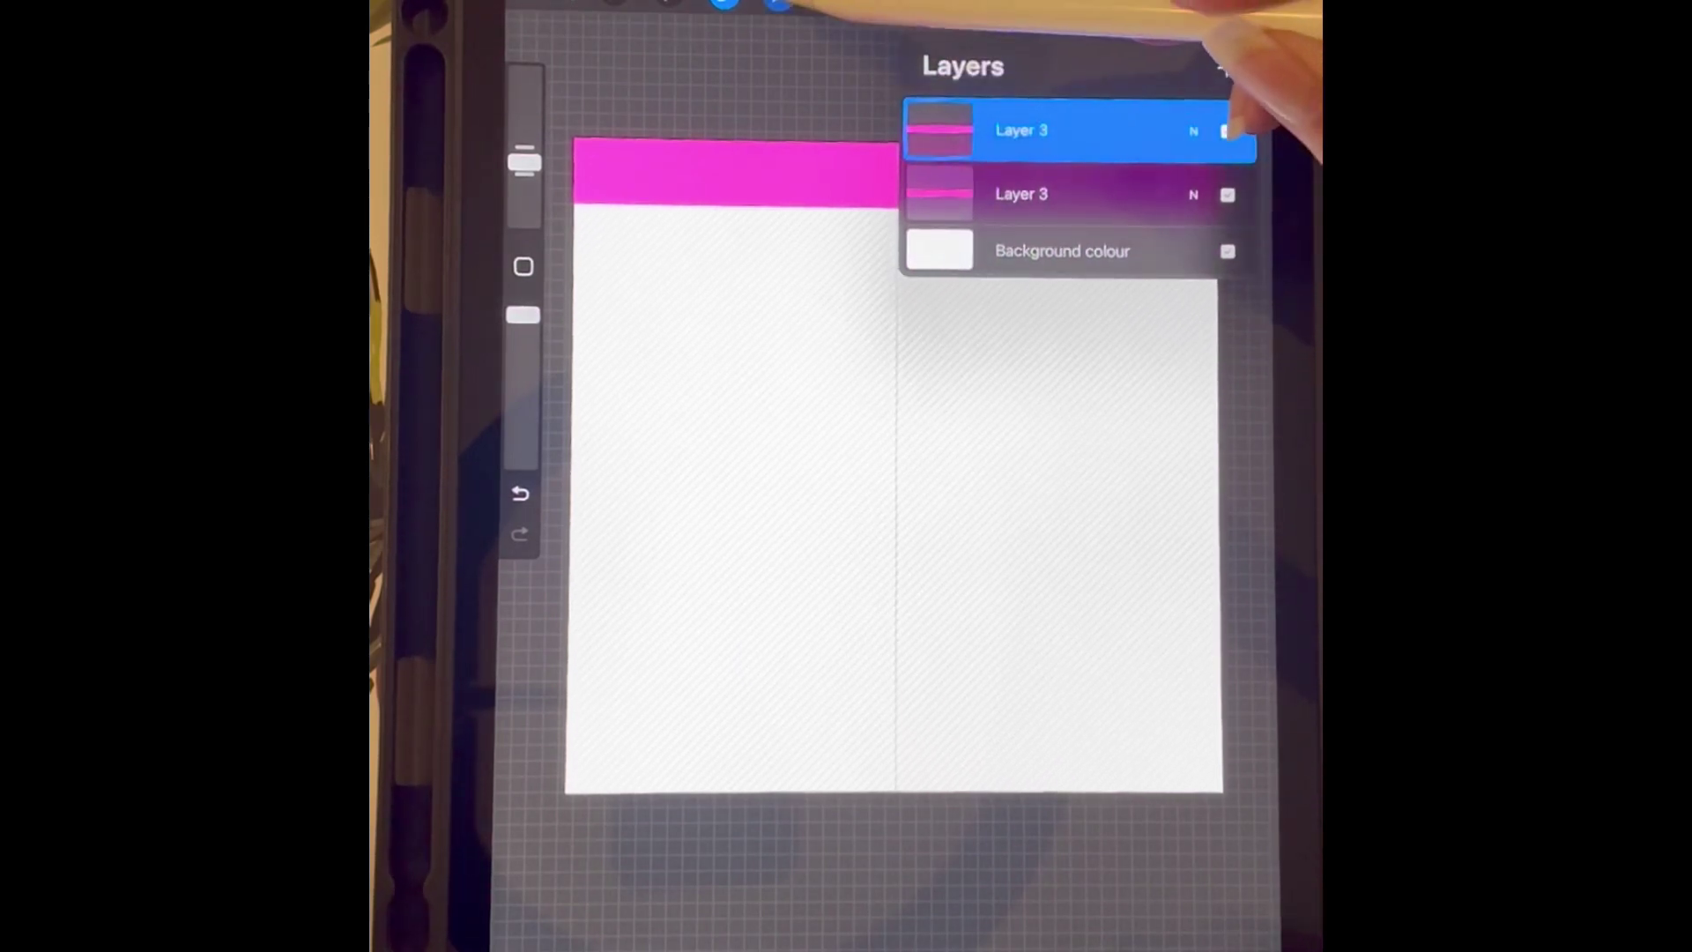
pyautogui.click(781, 3)
pyautogui.moveTo(1075, 171); pyautogui.dragTo(1058, 783)
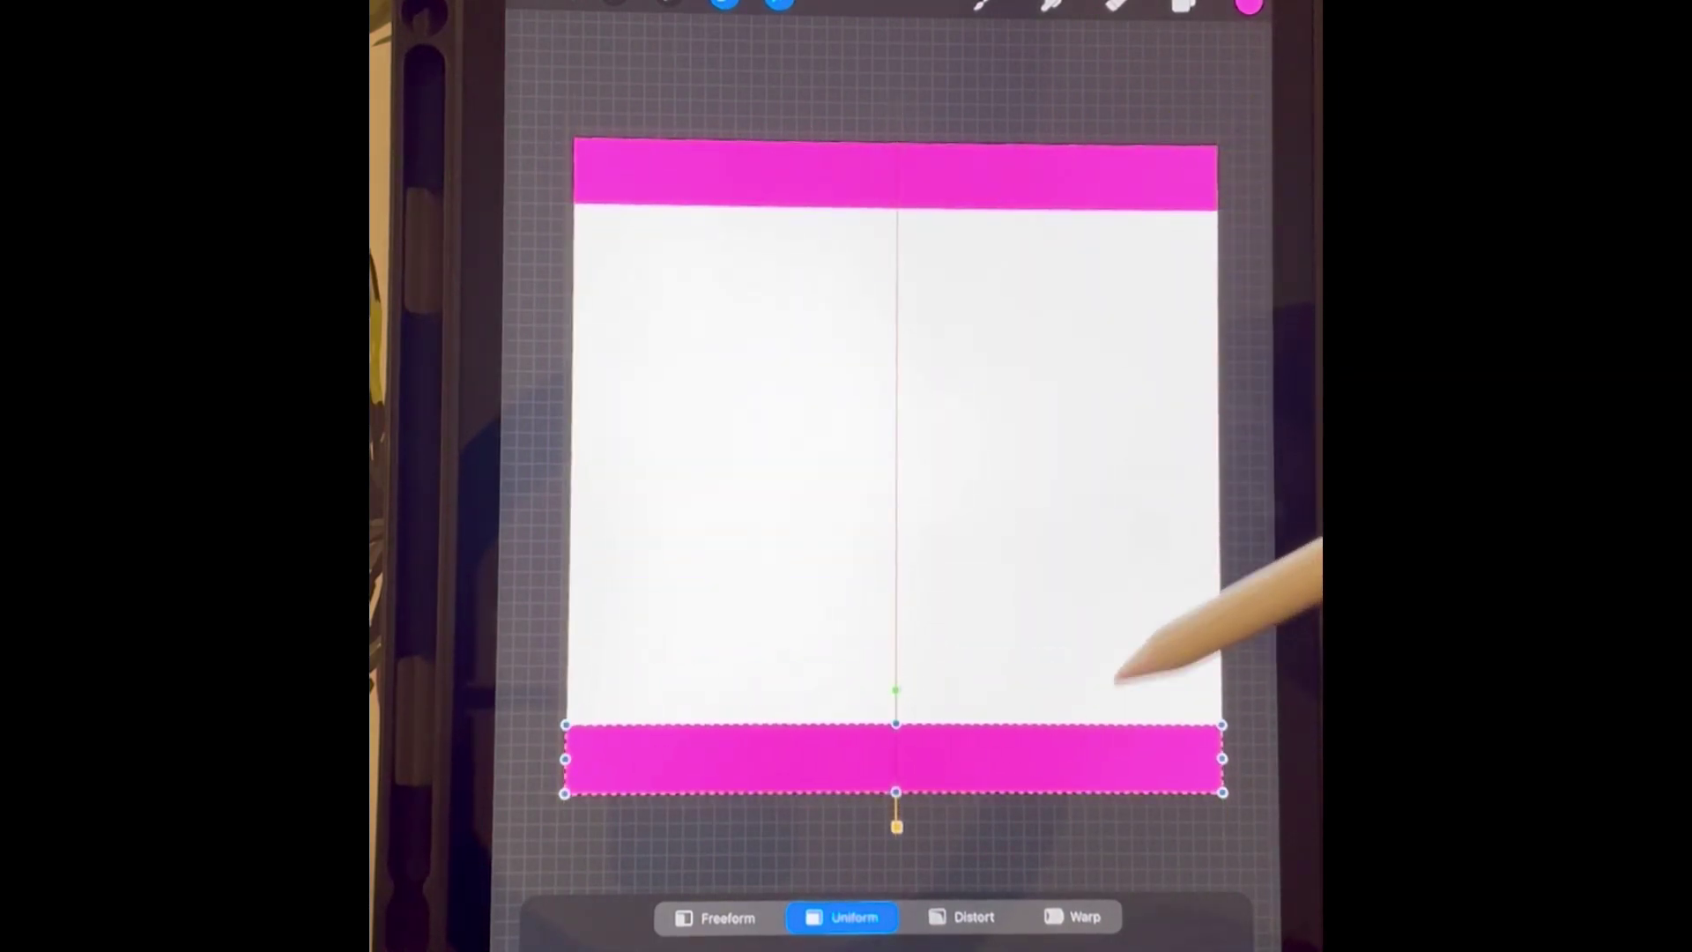
pyautogui.click(1184, 5)
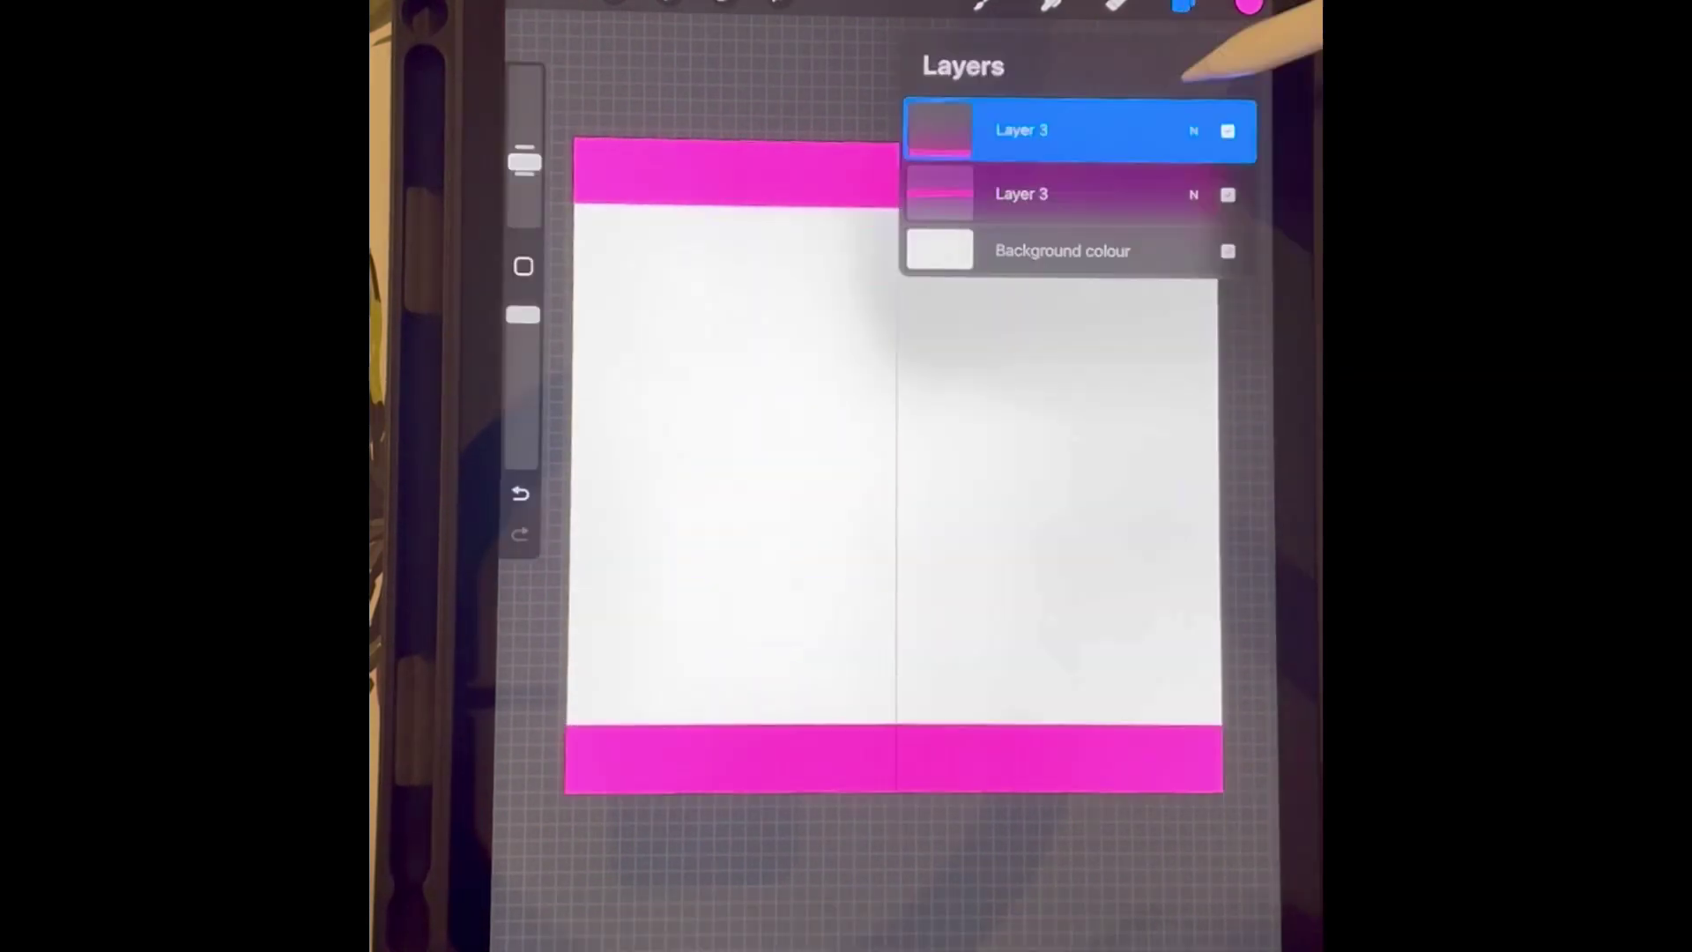
# On a new layer, fill a rectangle selection below the top strip with light purple
pyautogui.click(1228, 67)
pyautogui.click(1248, 5)
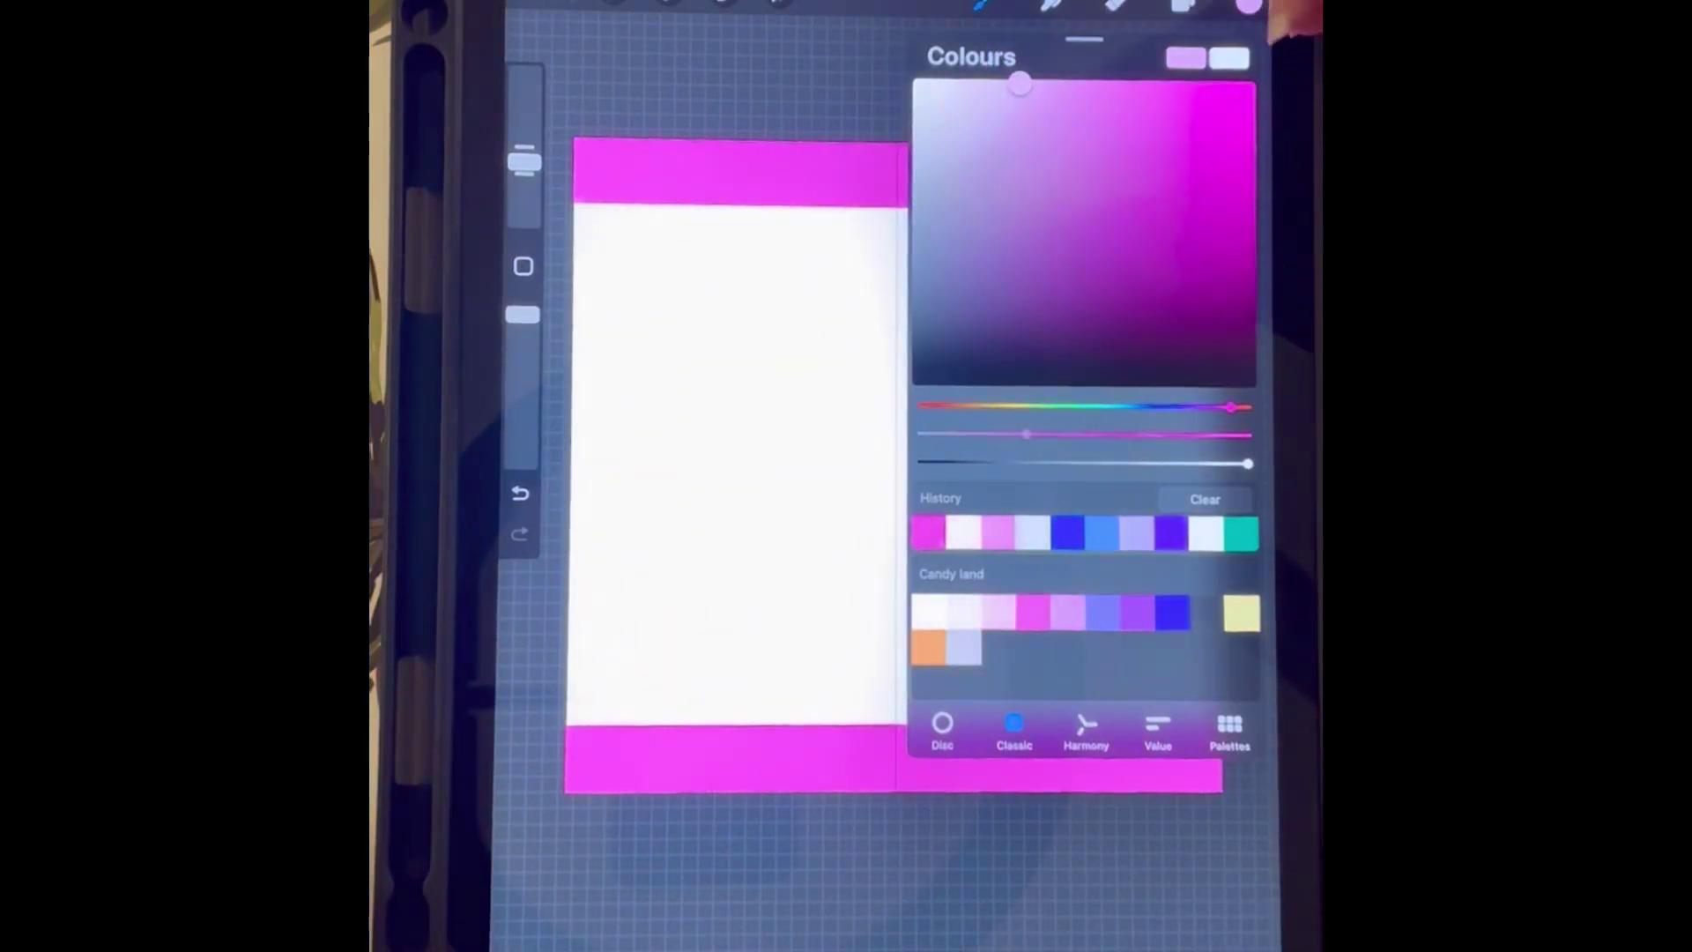
pyautogui.click(1248, 4)
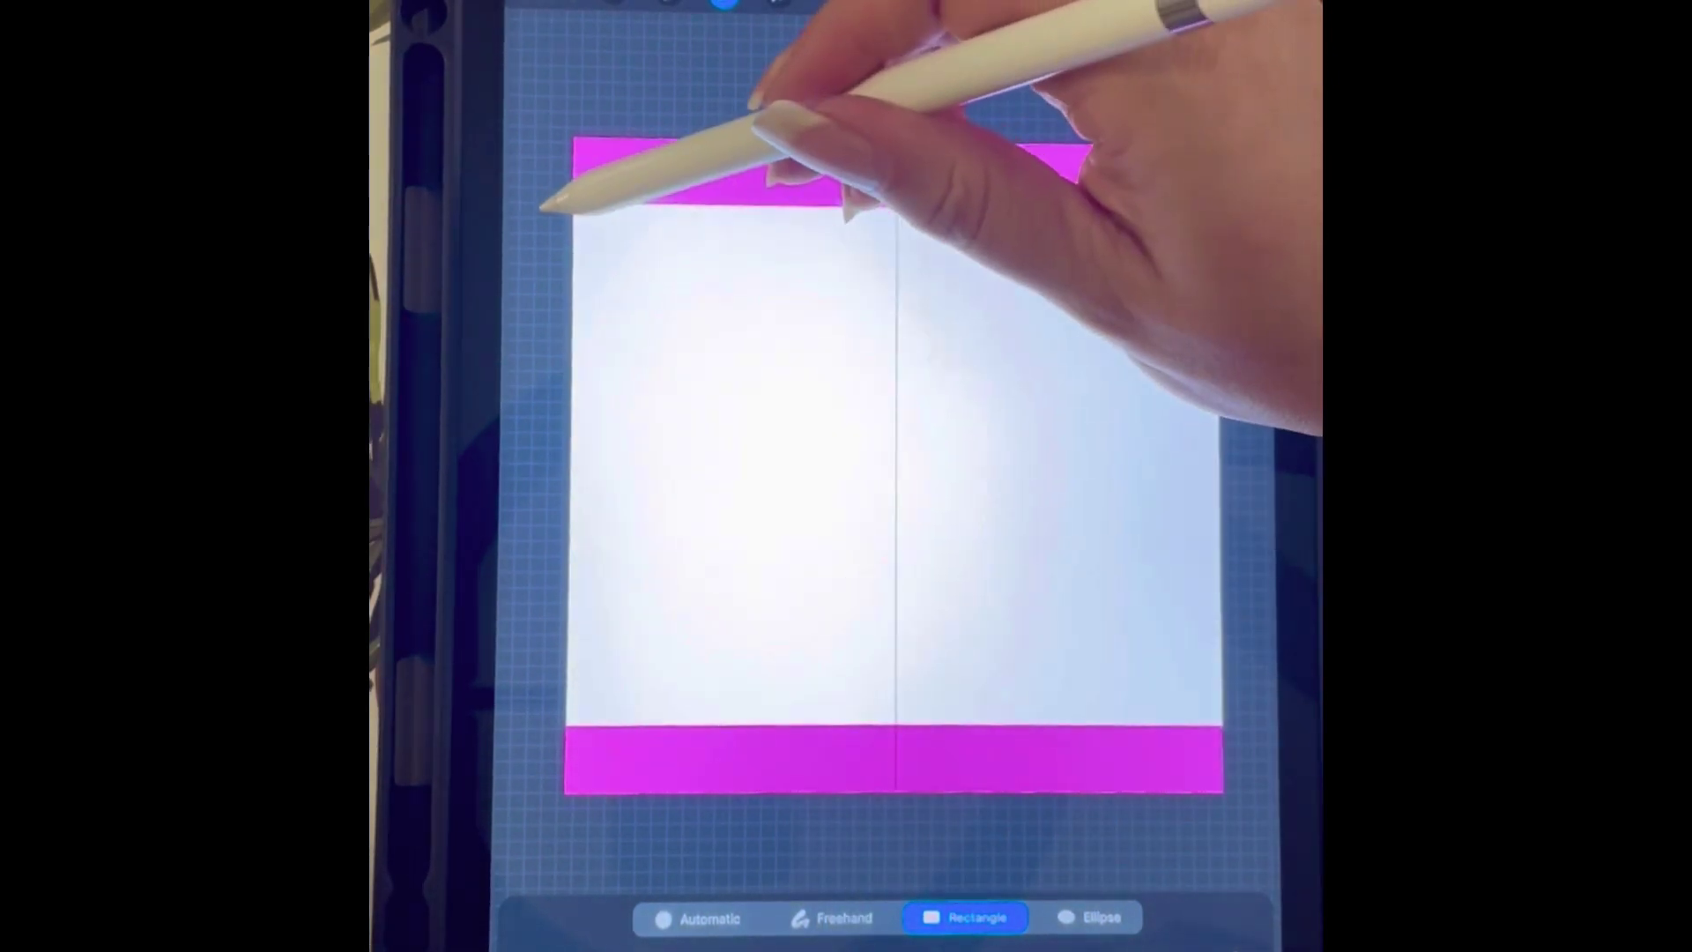
pyautogui.moveTo(548, 212)
pyautogui.mouseDown()
pyautogui.moveTo(820, 230)
pyautogui.moveTo(1216, 333)
pyautogui.mouseUp()
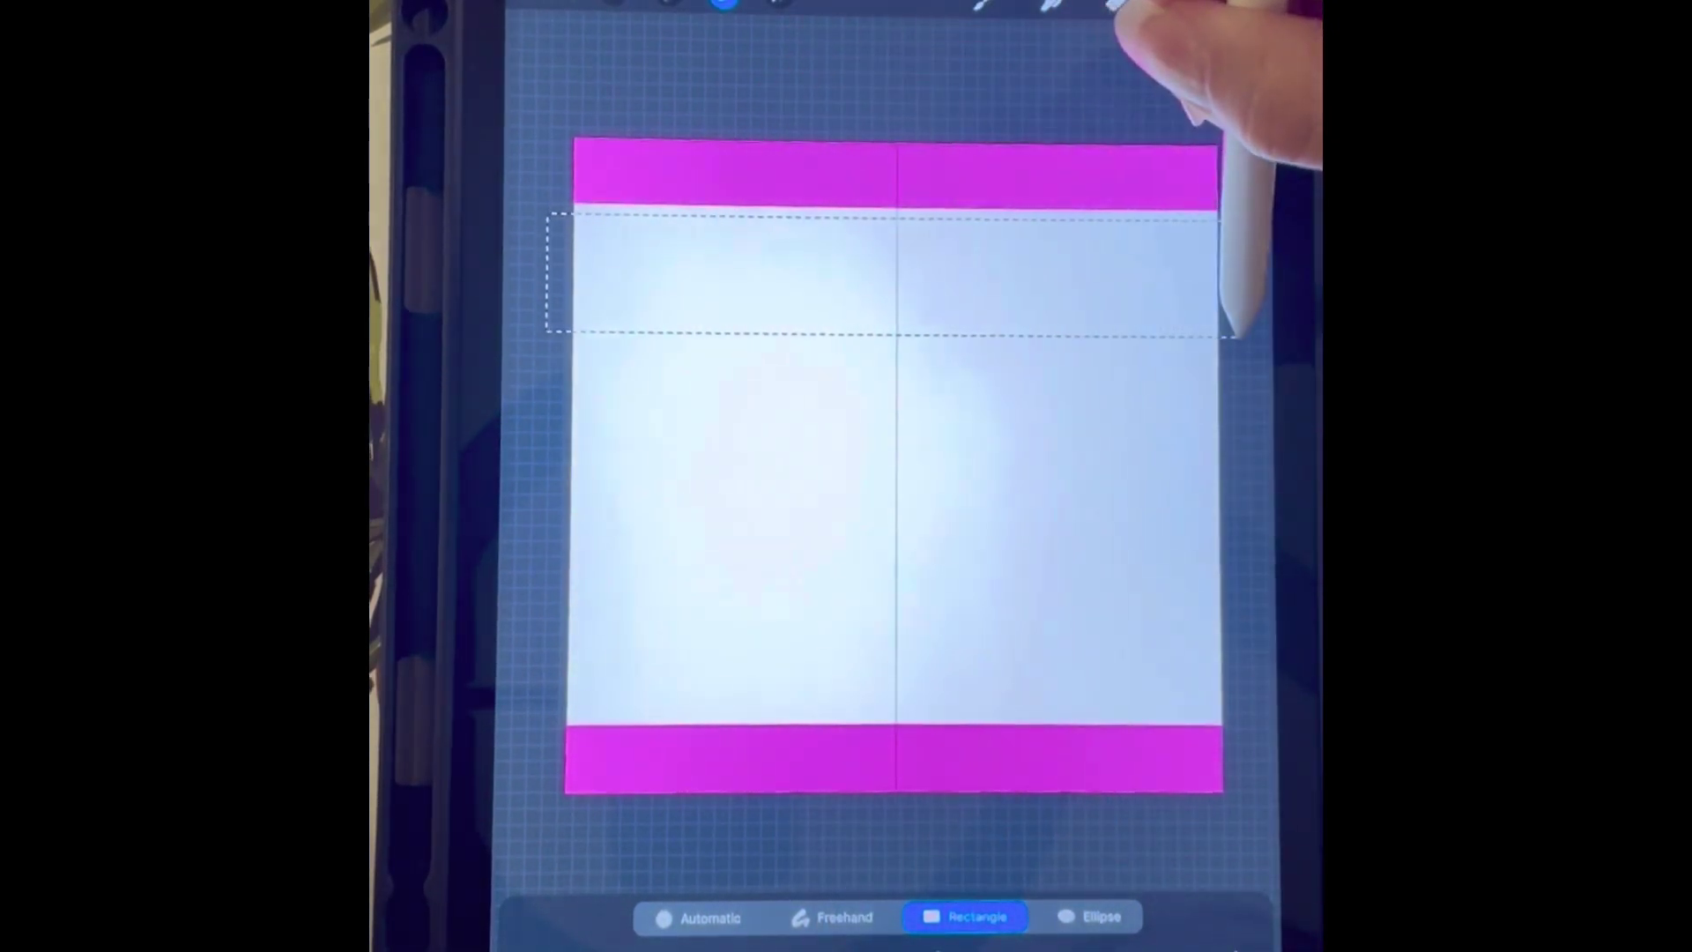
pyautogui.moveTo(1248, 4); pyautogui.dragTo(1115, 227)
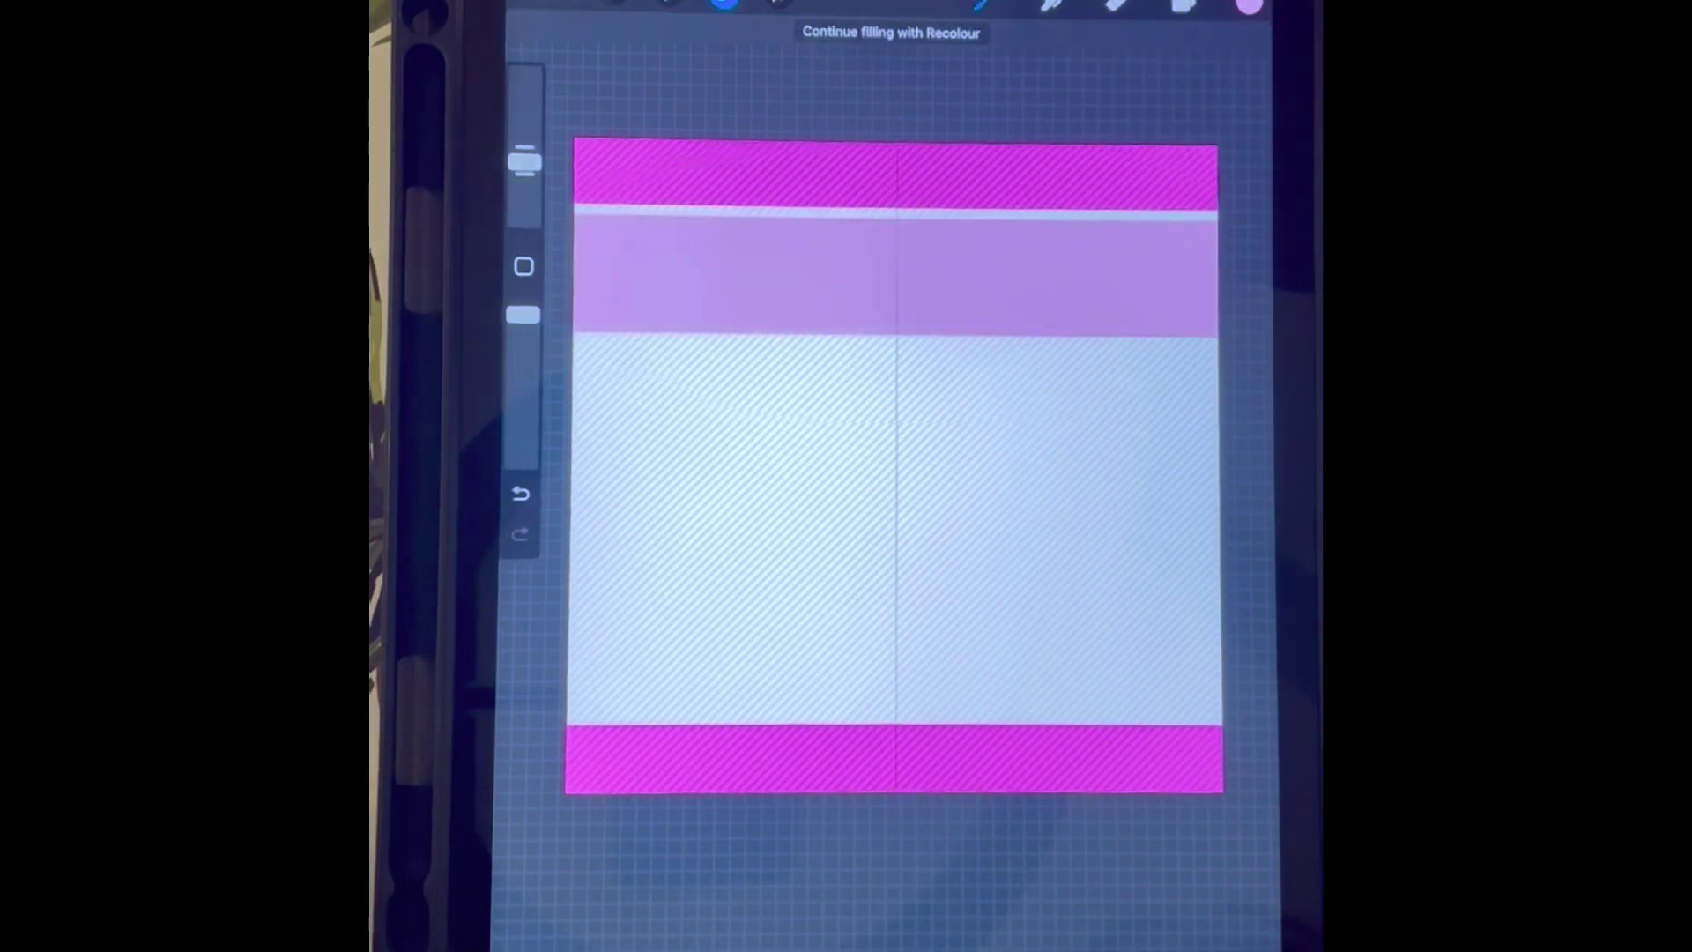
pyautogui.click(778, 3)
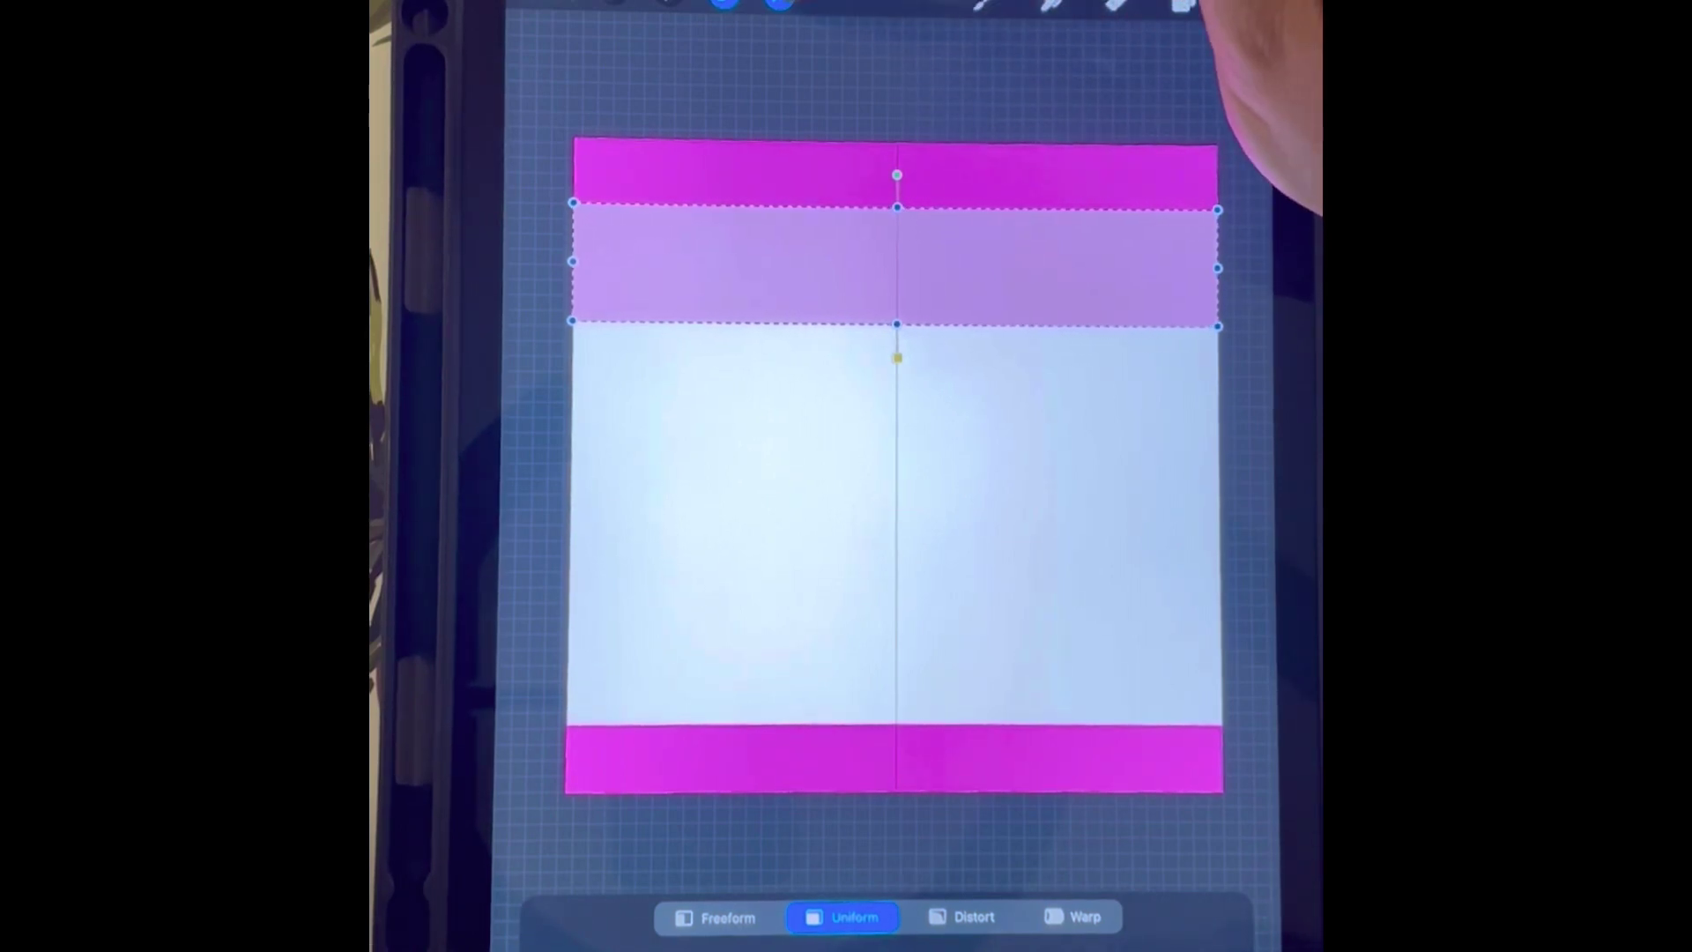
# Duplicate the light purple band, move the copy beneath it, and shift the colour to violet
pyautogui.click(985, 4)
pyautogui.click(1183, 5)
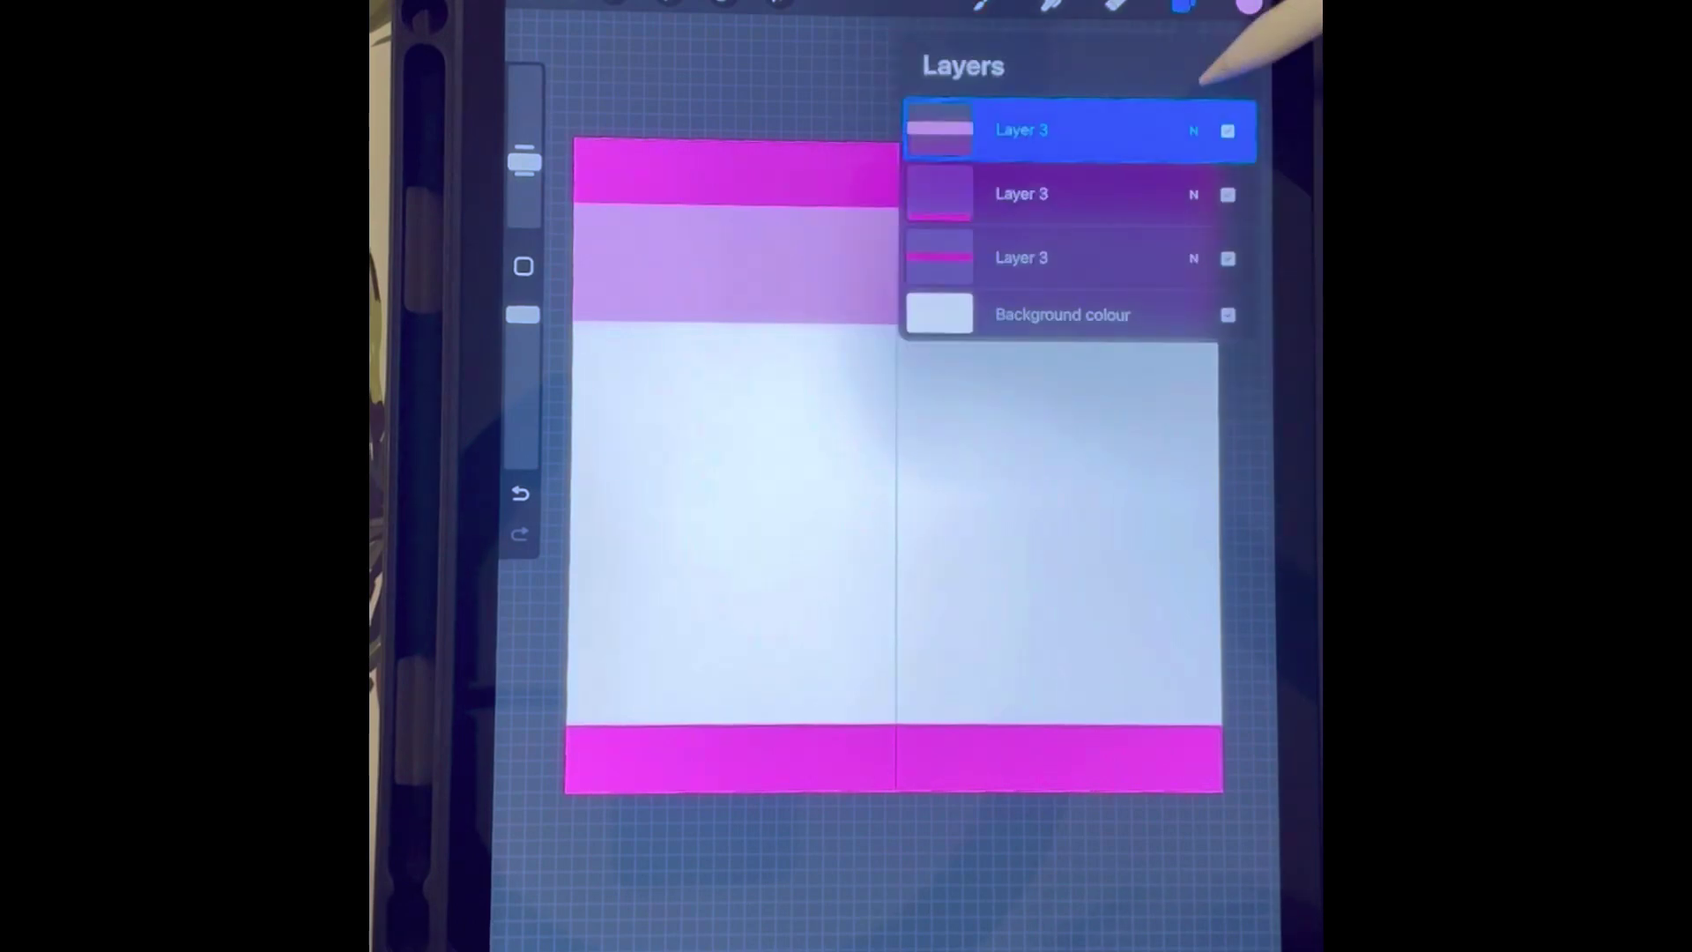
pyautogui.moveTo(1138, 130); pyautogui.dragTo(1004, 131)
pyautogui.click(1190, 130)
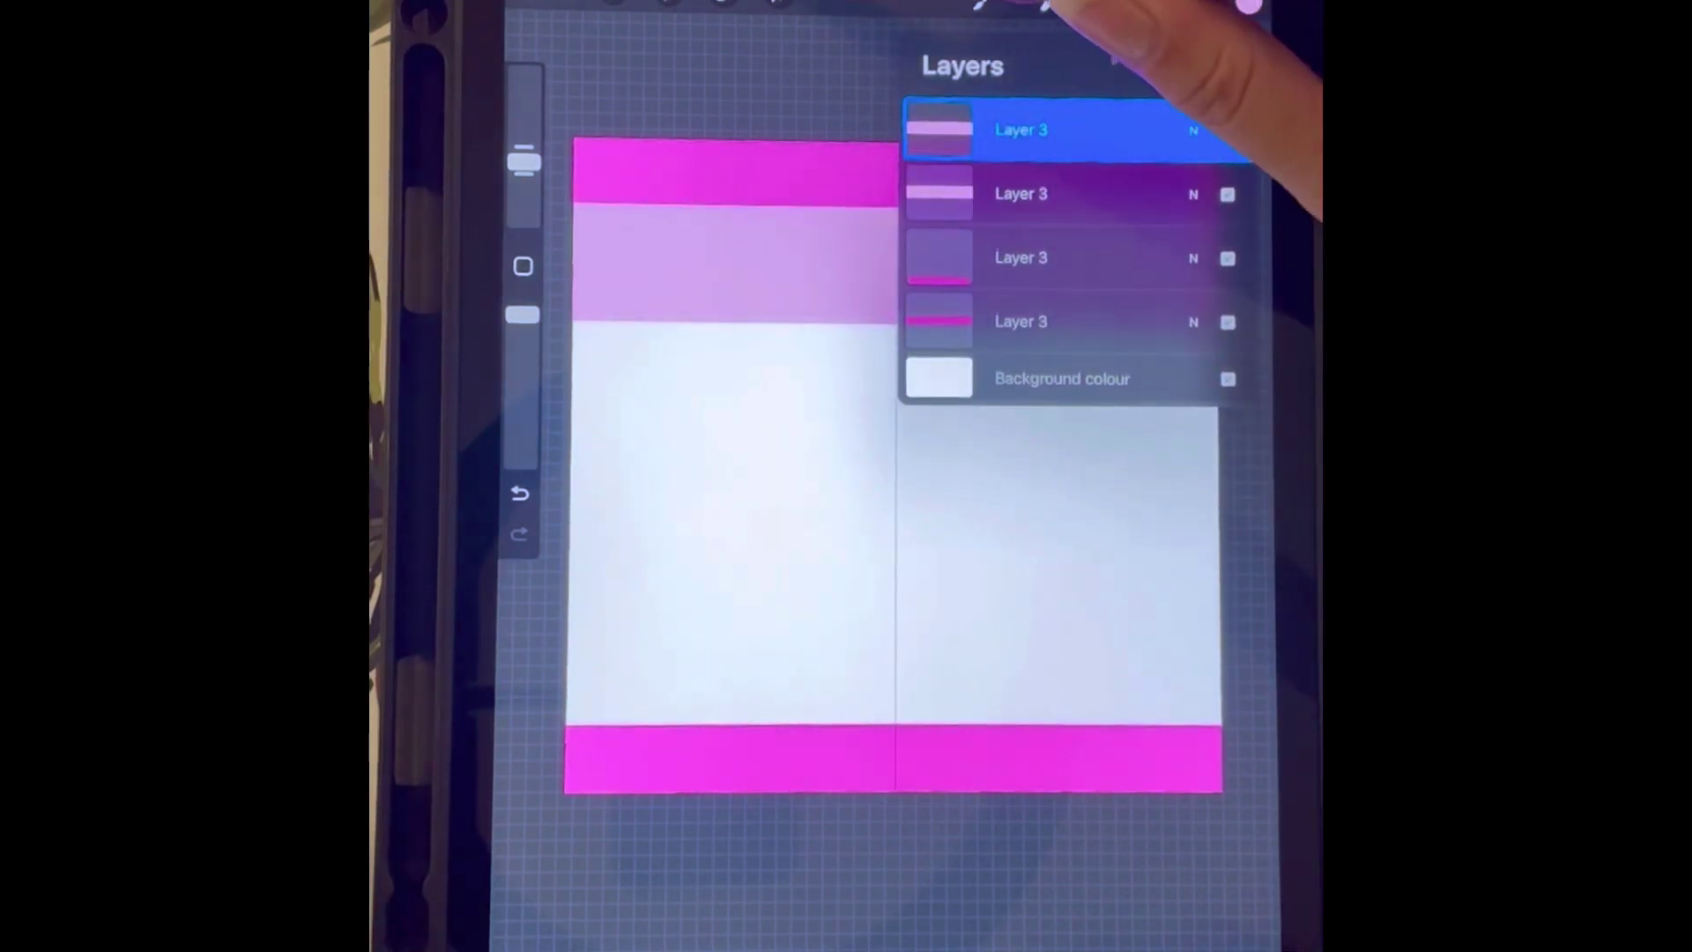
pyautogui.click(985, 4)
pyautogui.moveTo(990, 226); pyautogui.dragTo(1014, 388)
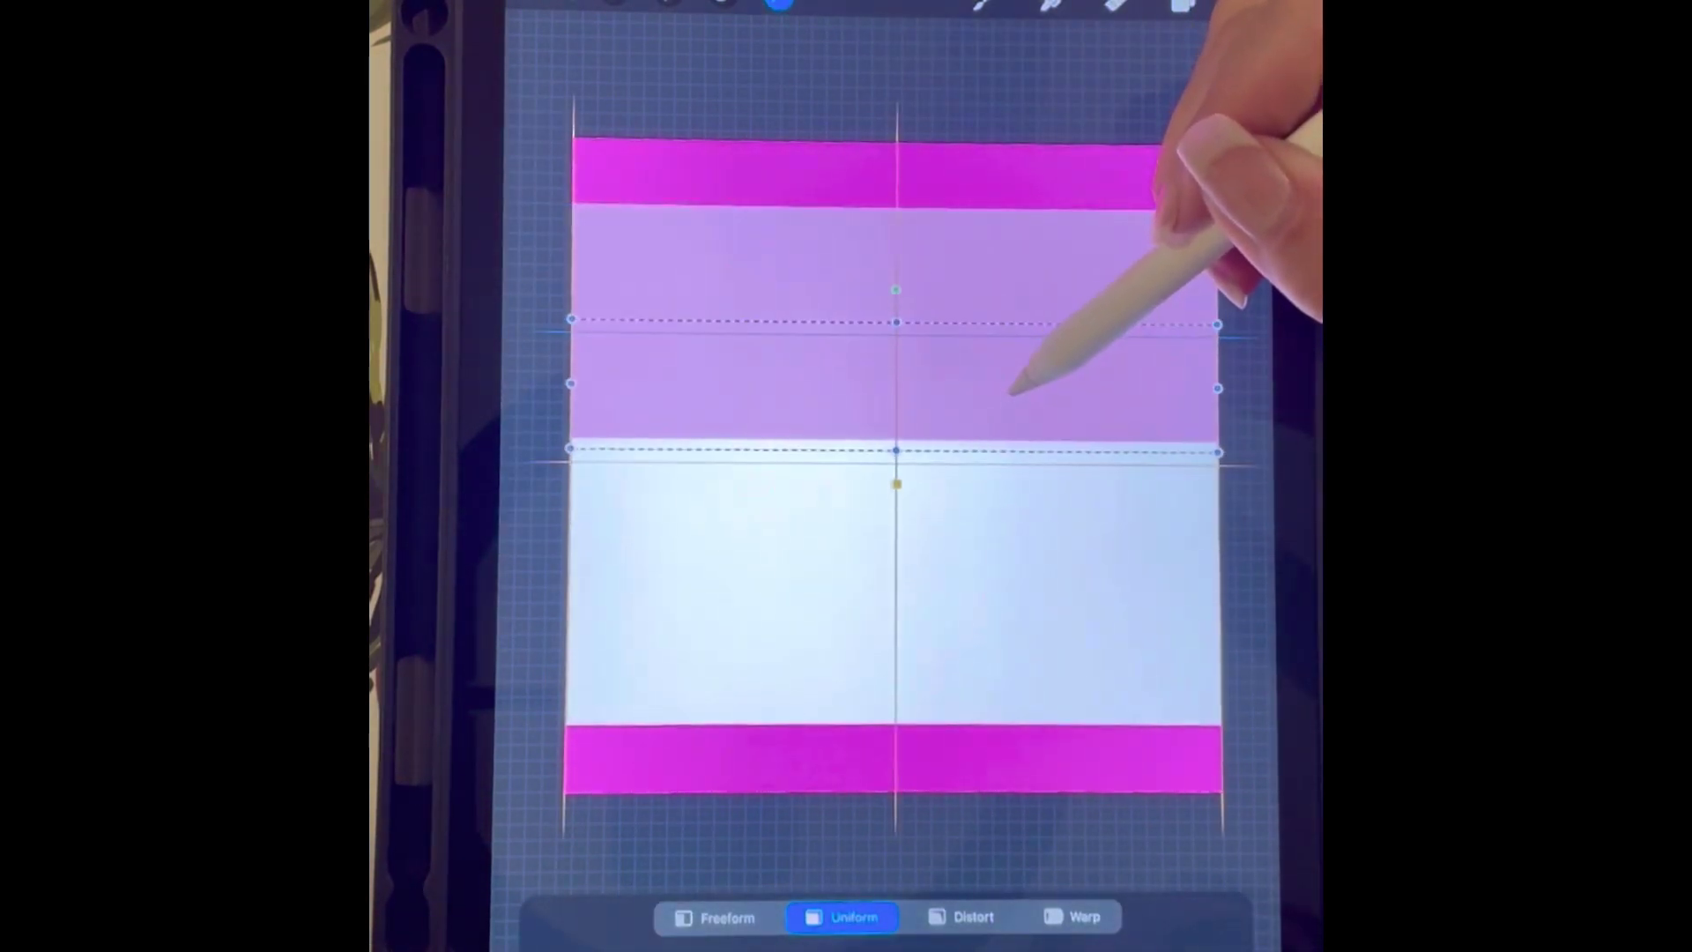
pyautogui.click(1248, 5)
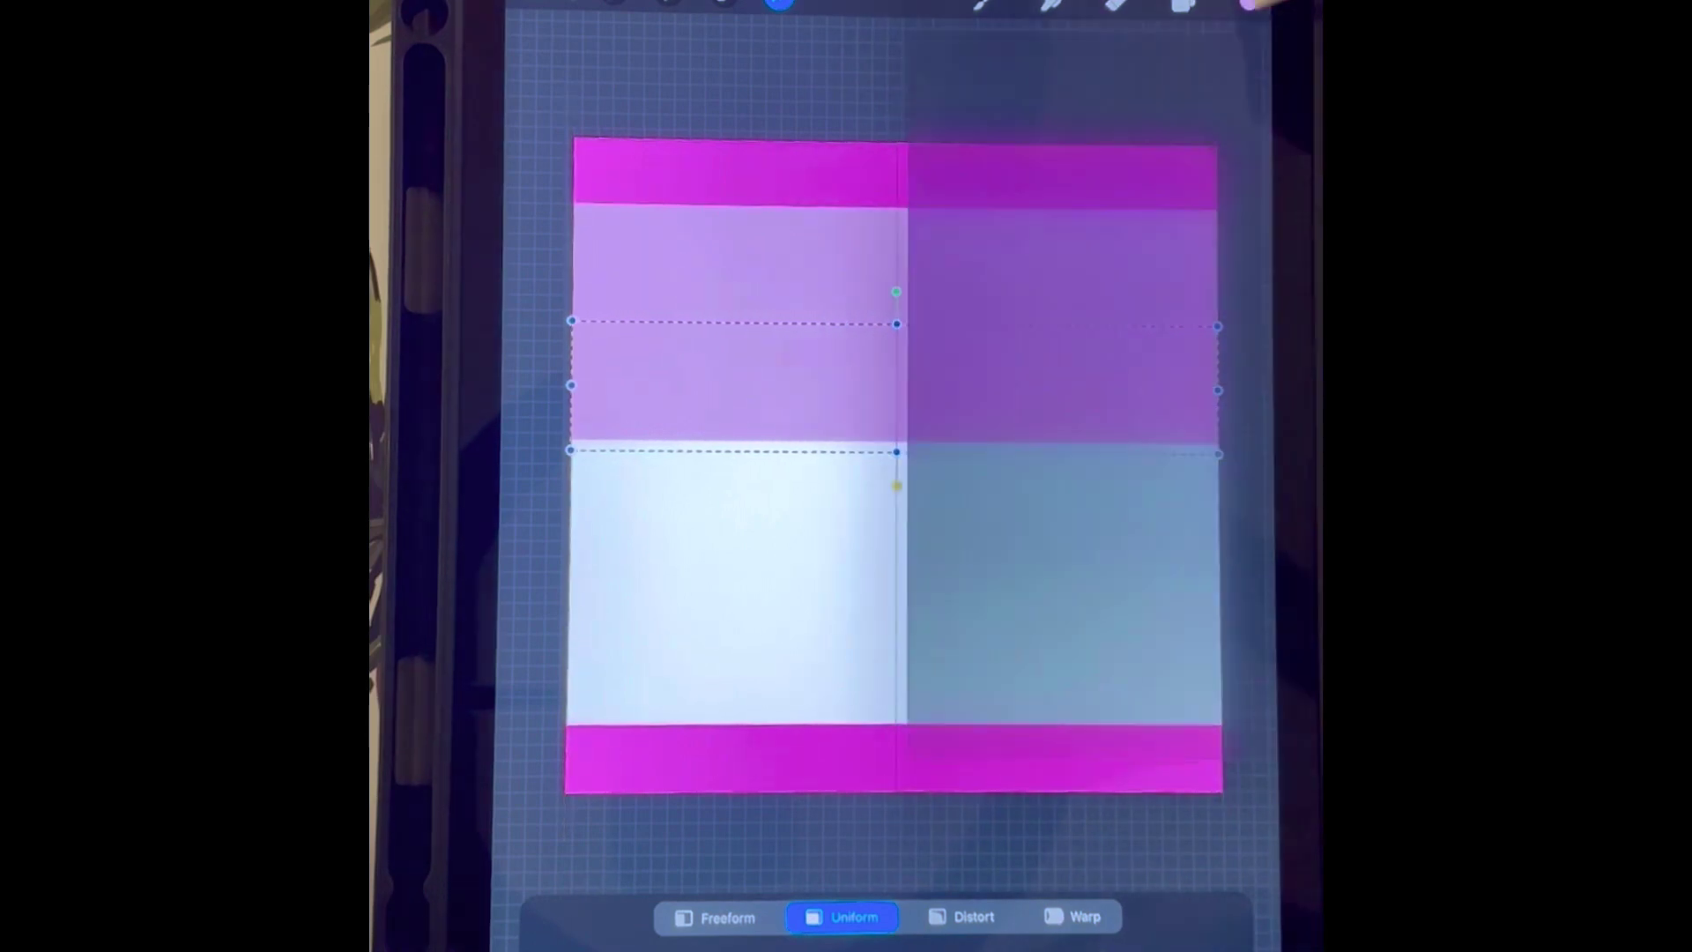
pyautogui.moveTo(1227, 406); pyautogui.dragTo(1196, 406)
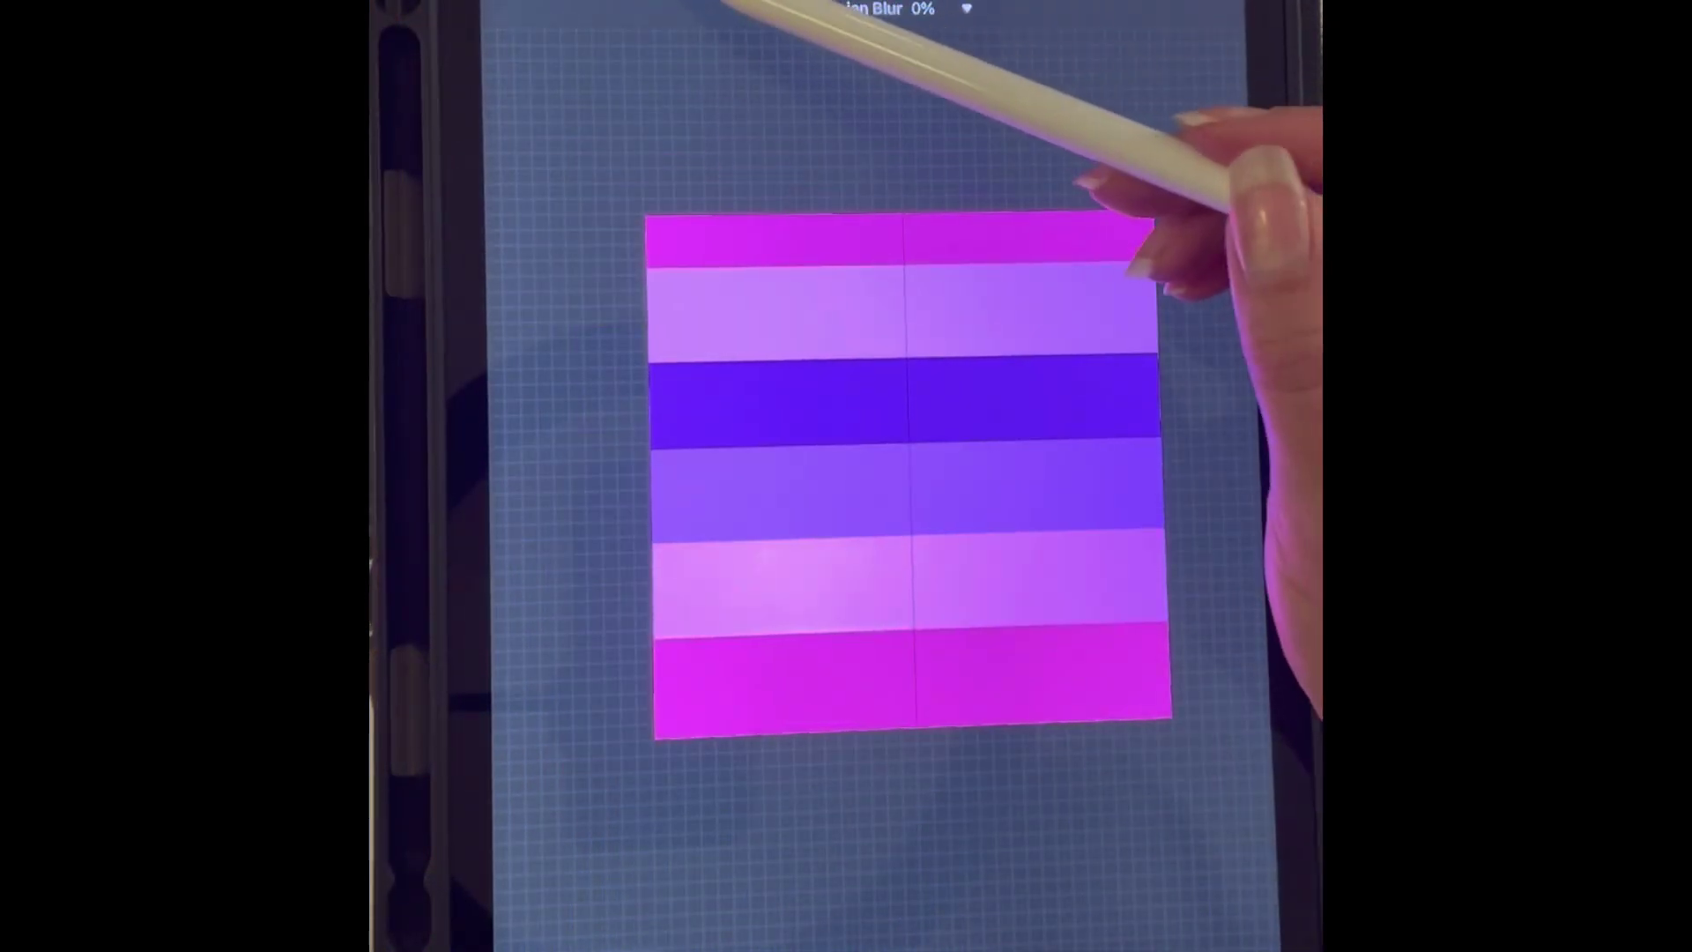
# Start a Gaussian Blur adjustment on the striped canvas
pyautogui.click(713, 7)
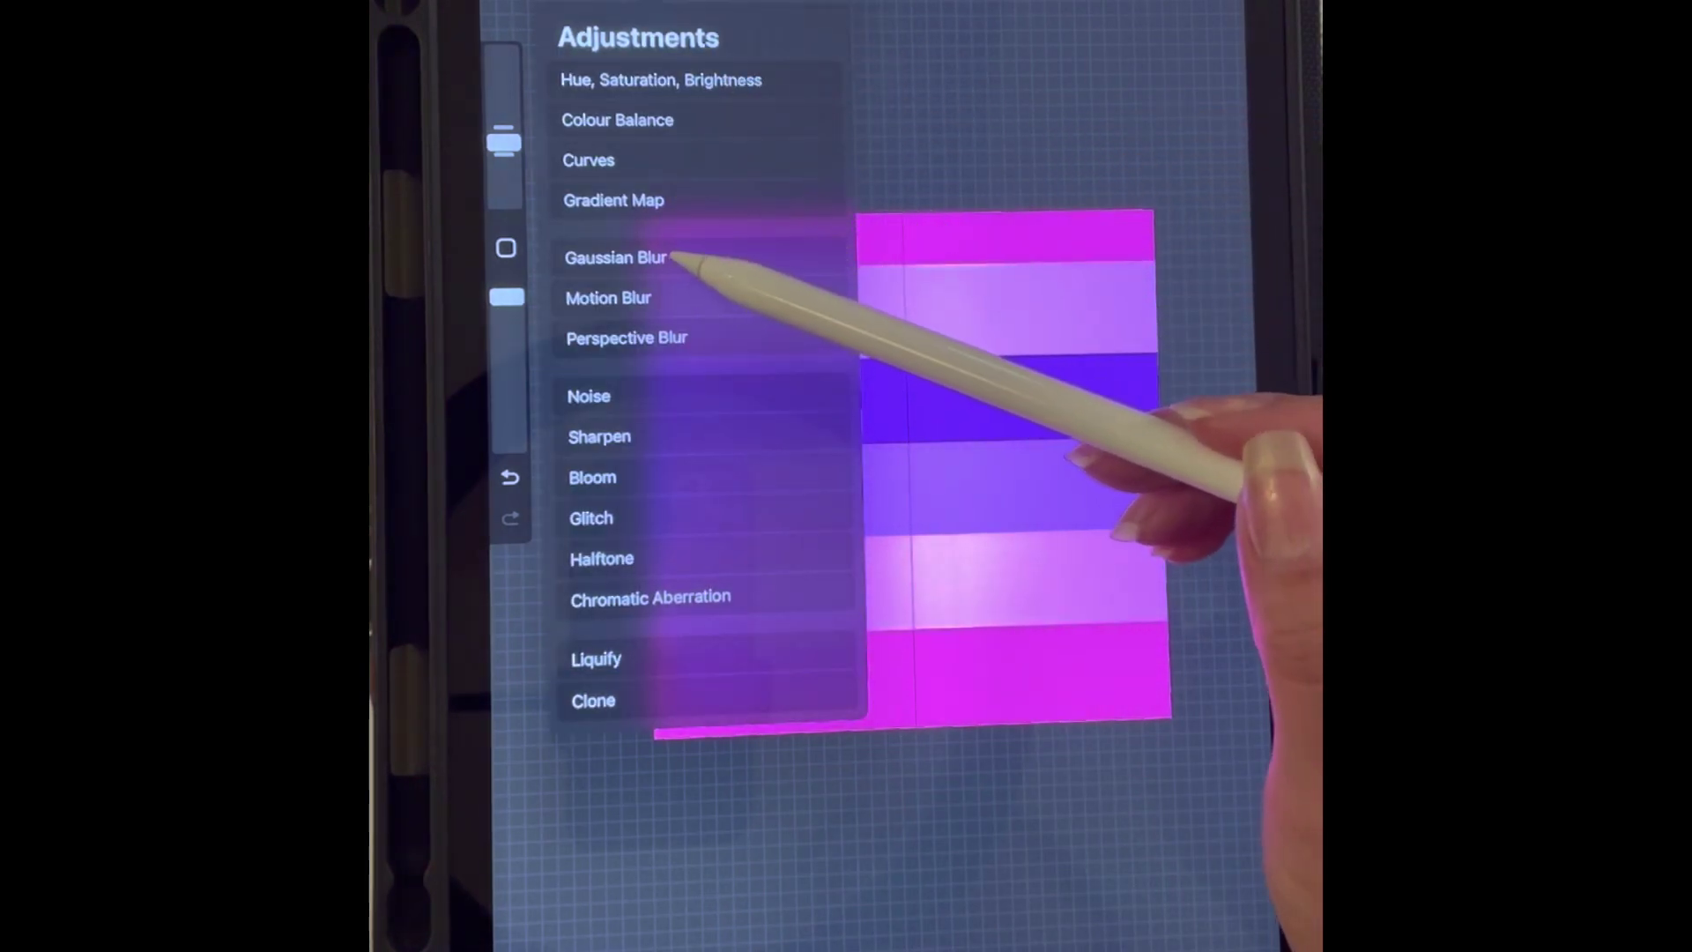
pyautogui.click(675, 258)
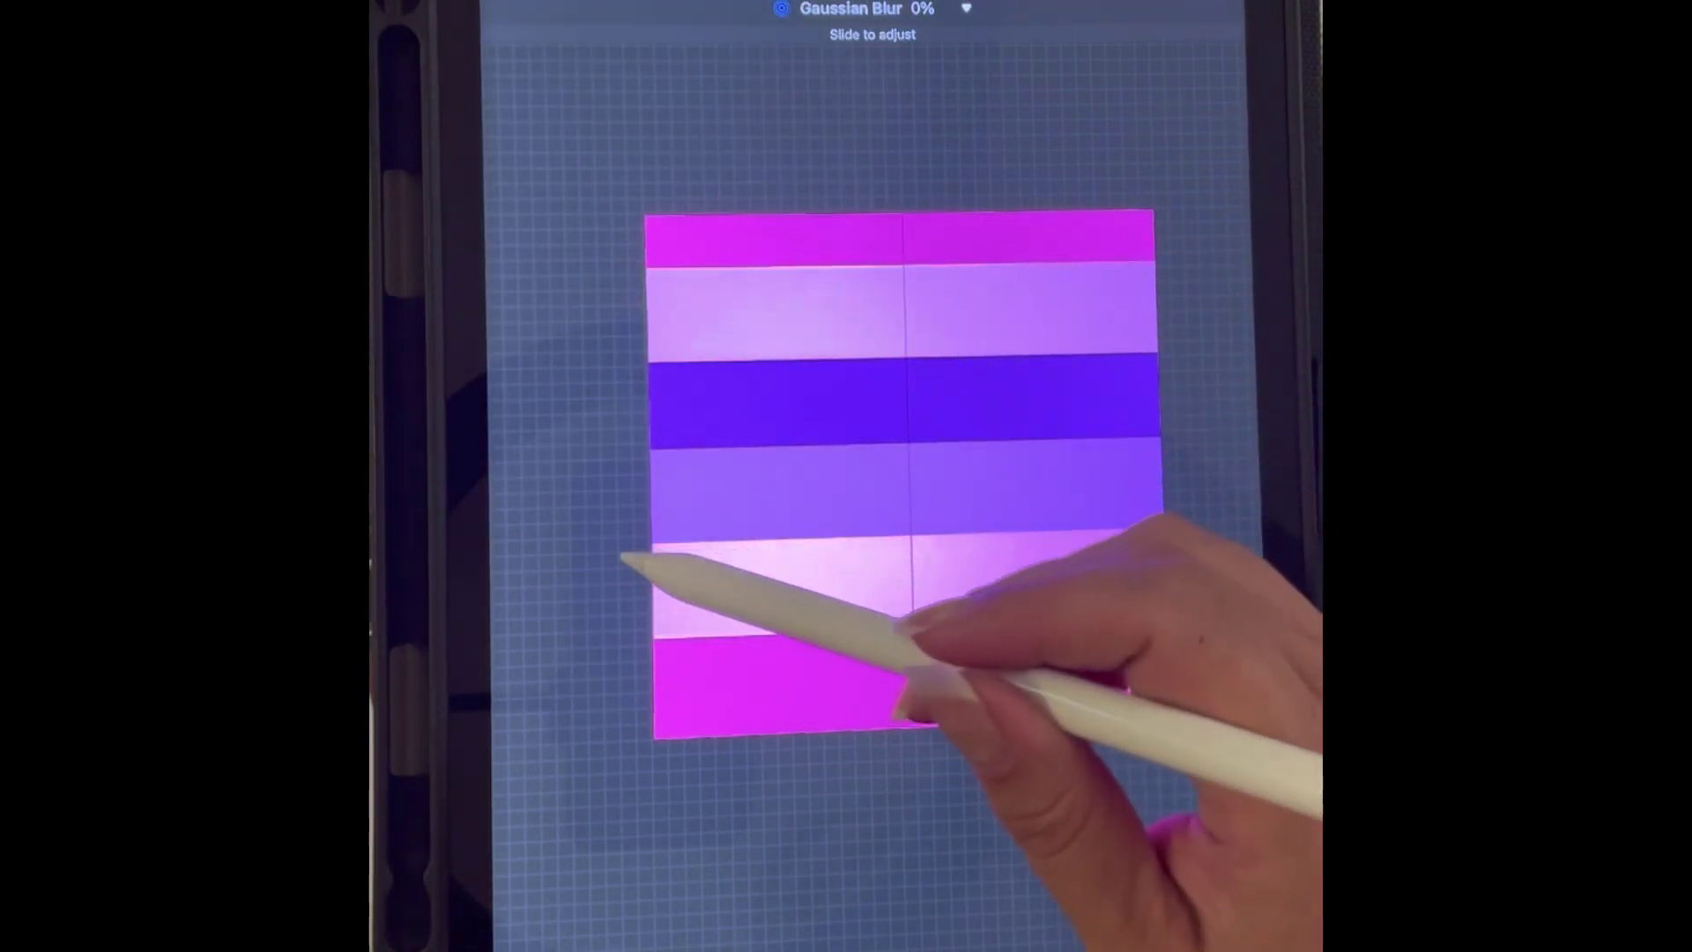